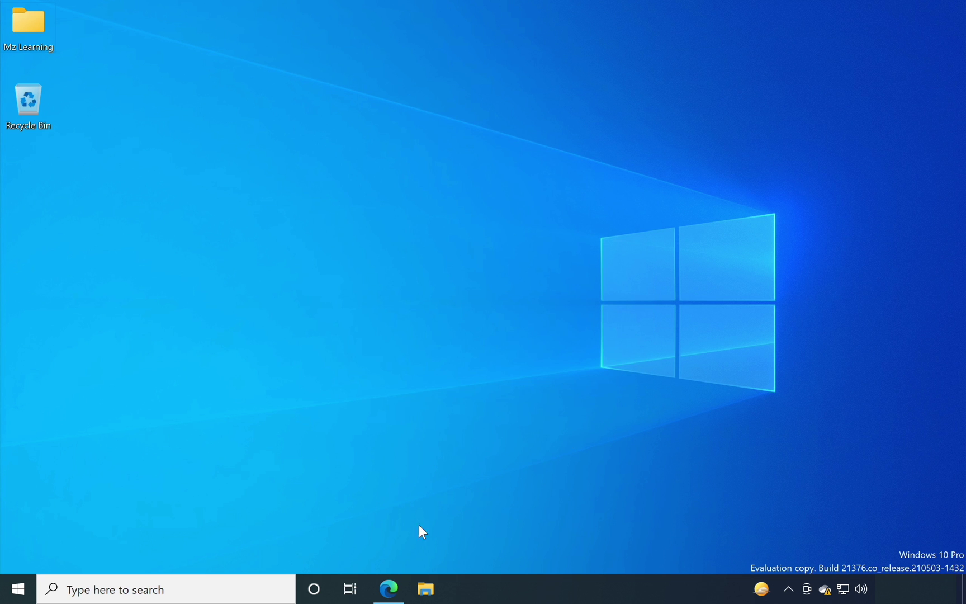
Download HFS+ for Windows by Paragon Software from its product page in Edge and install it, accepting the license agreement
click(387, 581)
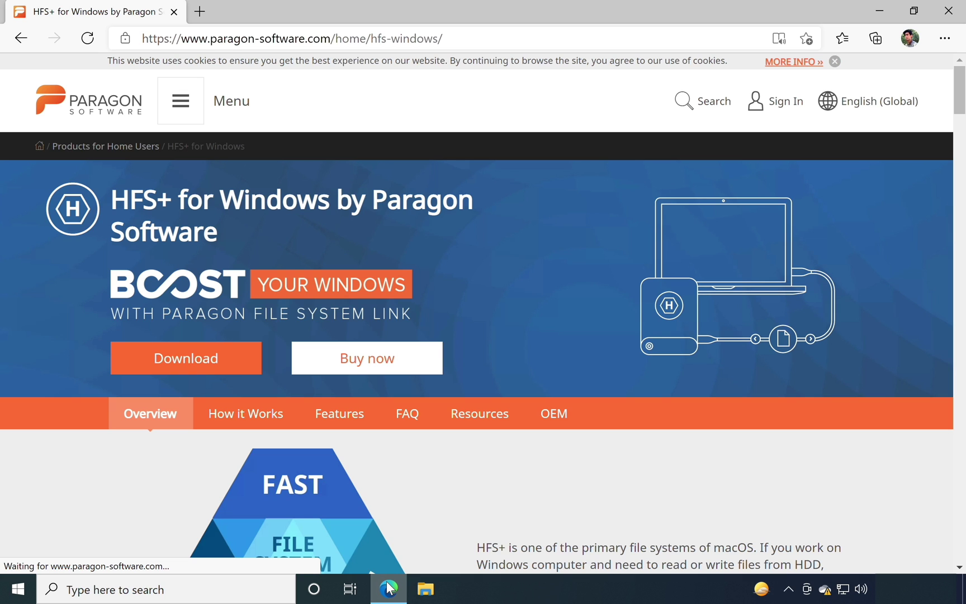
click(189, 368)
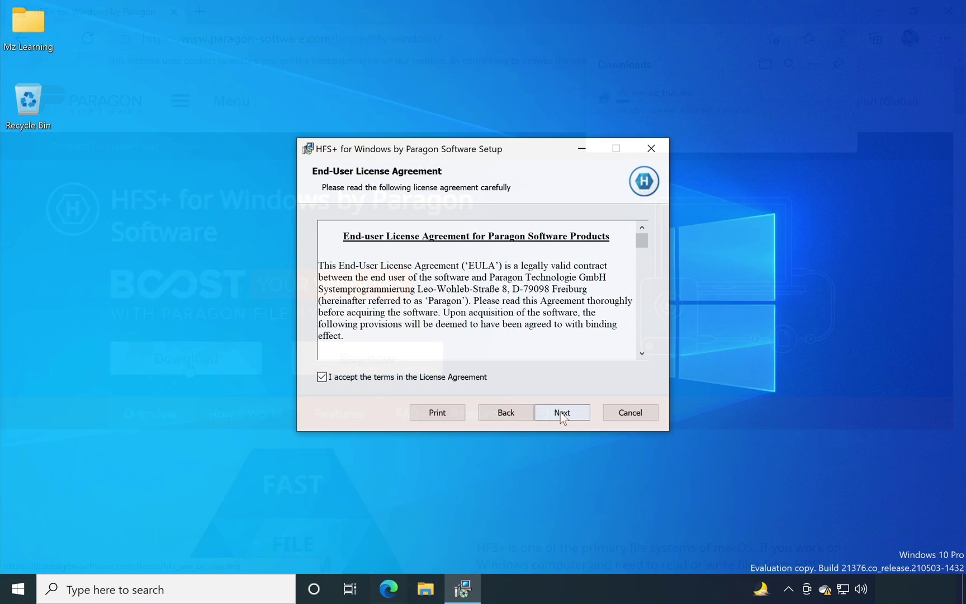
click(560, 410)
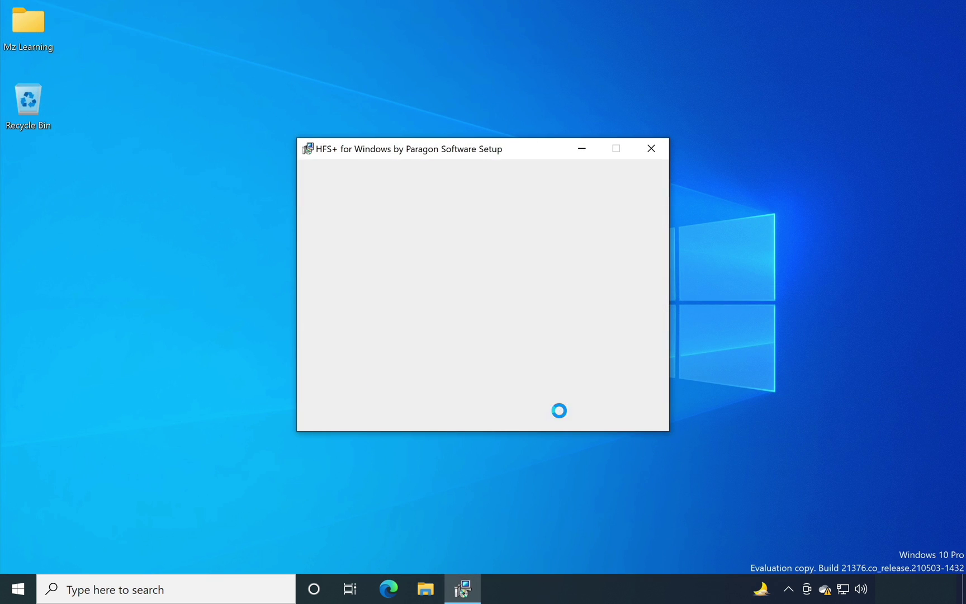
click(562, 414)
click(562, 414)
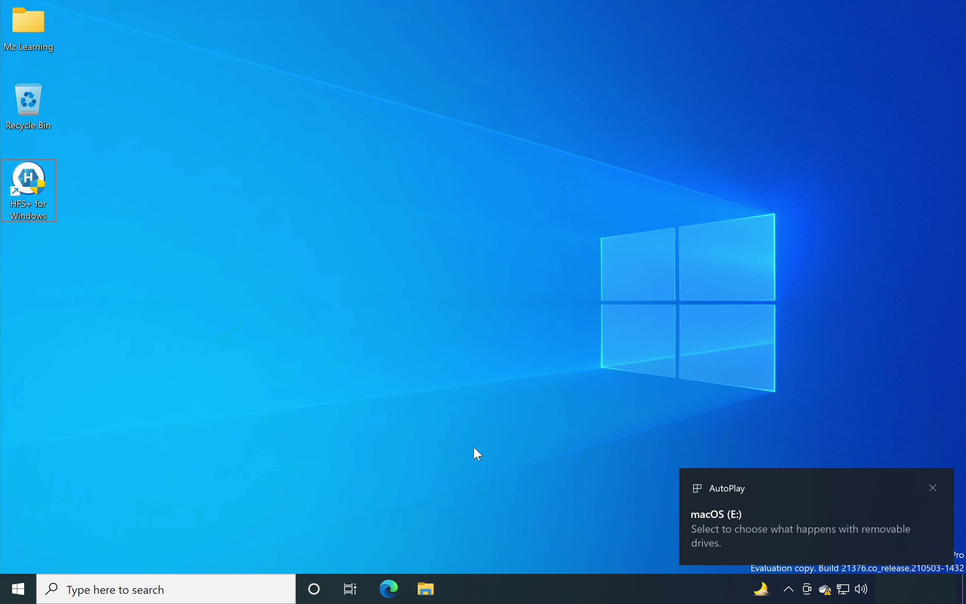
Check the capacity and free space of the macOS (E:) drive in File Explorer
click(429, 584)
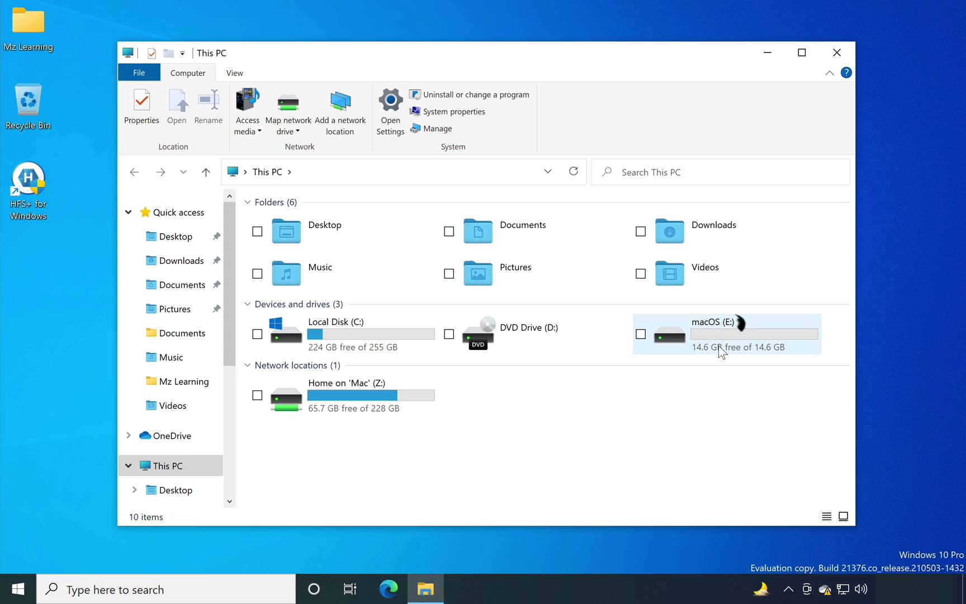
mouse_move(732, 352)
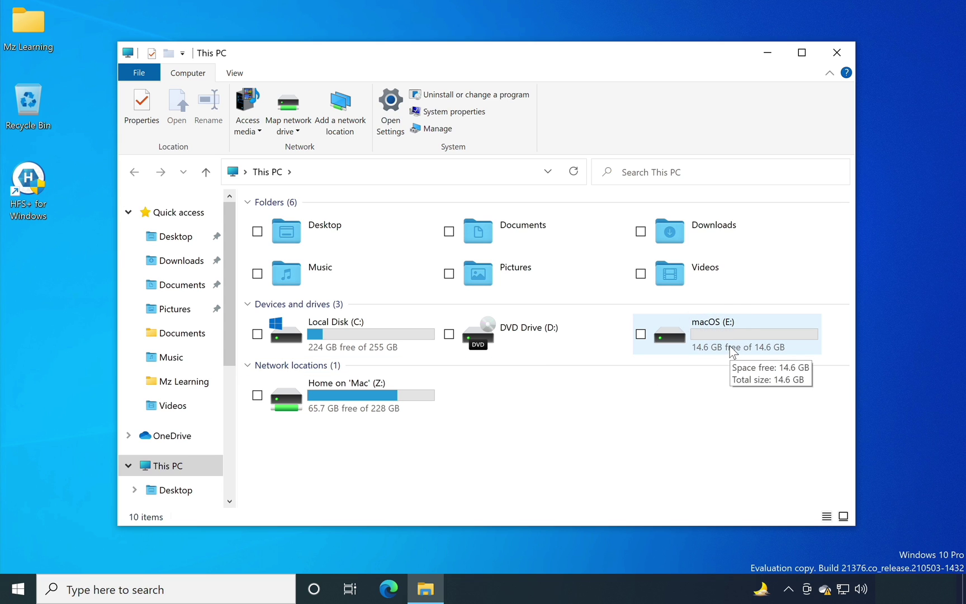
click(835, 56)
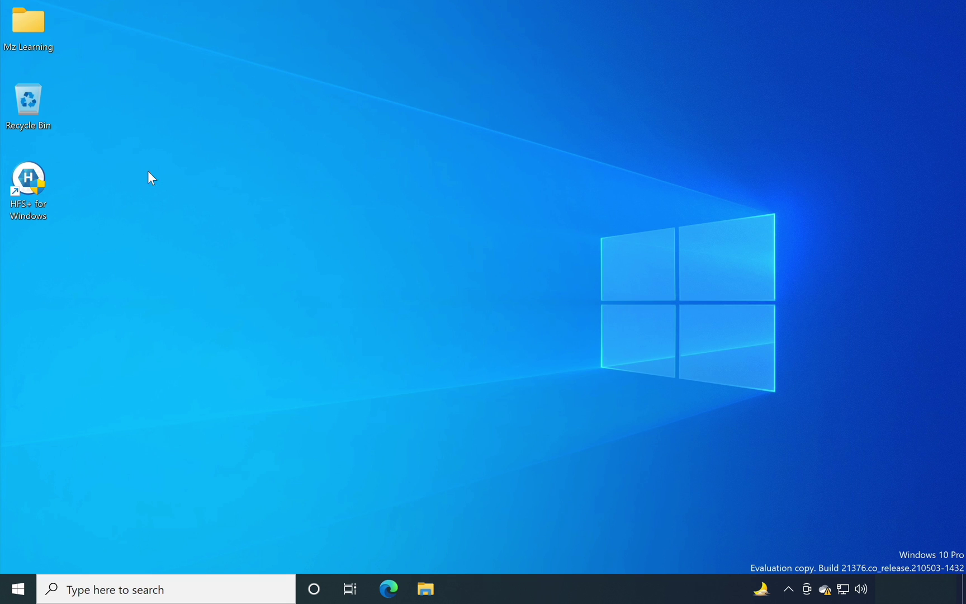
Launch HFS+ for Windows, allow it to make changes to the device, and start formatting a new volume
double_click(34, 197)
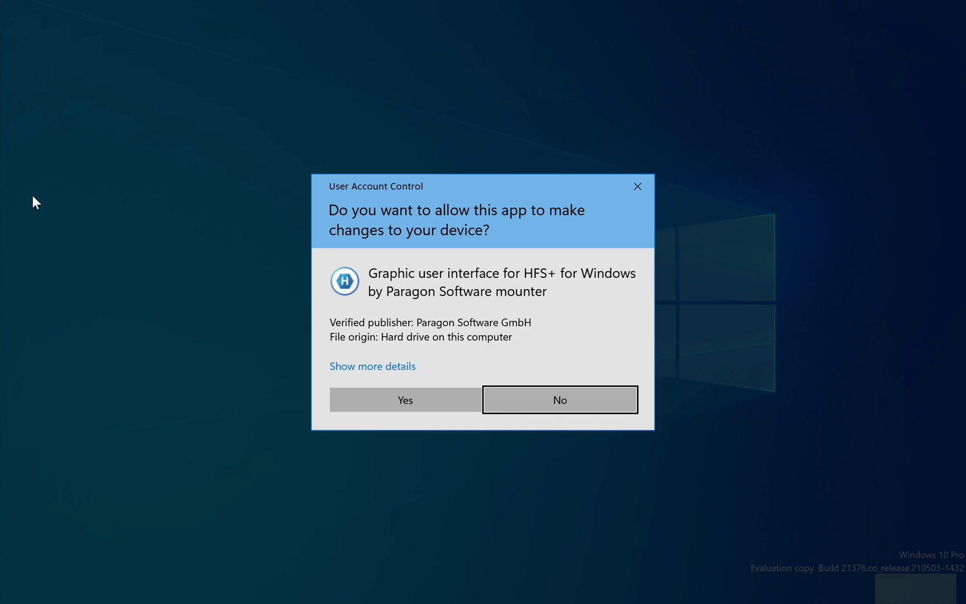
click(378, 398)
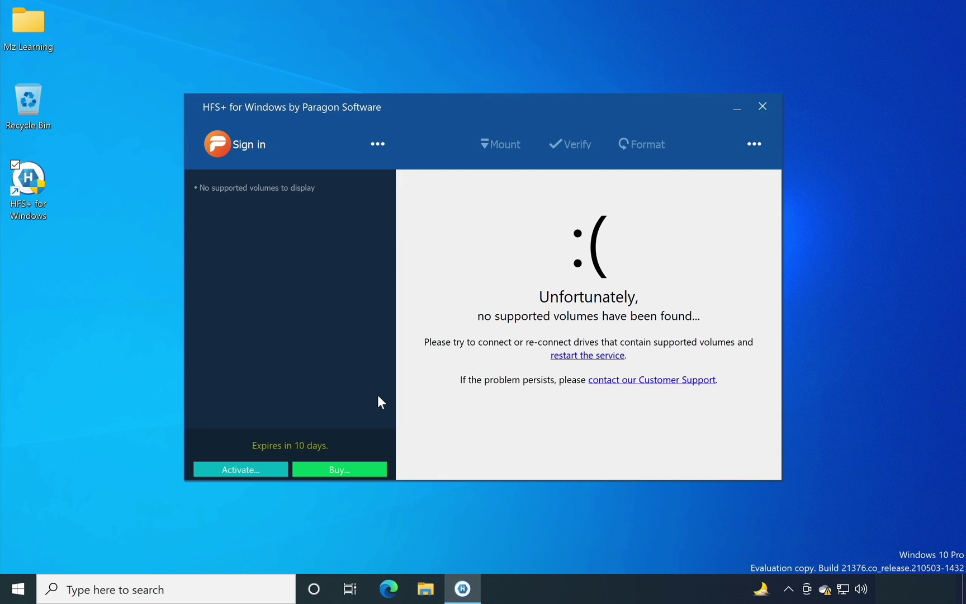
click(385, 144)
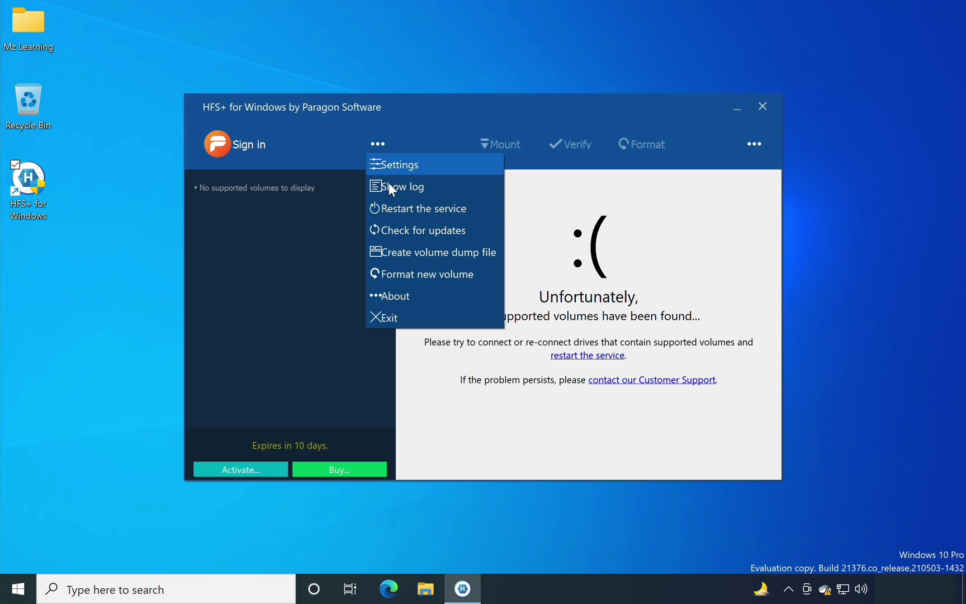
click(443, 275)
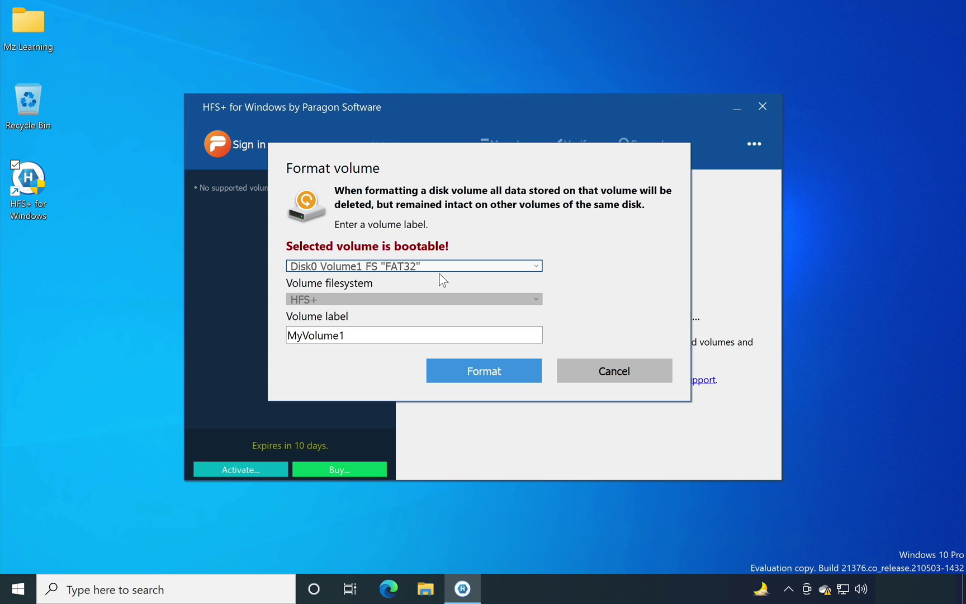
Format Disk1 Volume2 FS "exFAT" "macOS" as HFS+ with the volume label MACOS BIG S
click(481, 266)
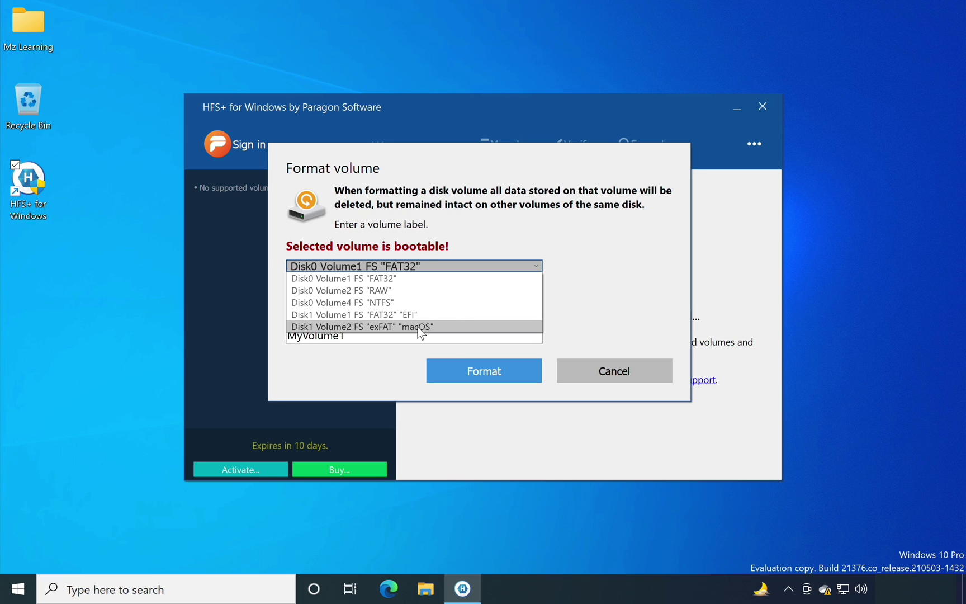
click(437, 327)
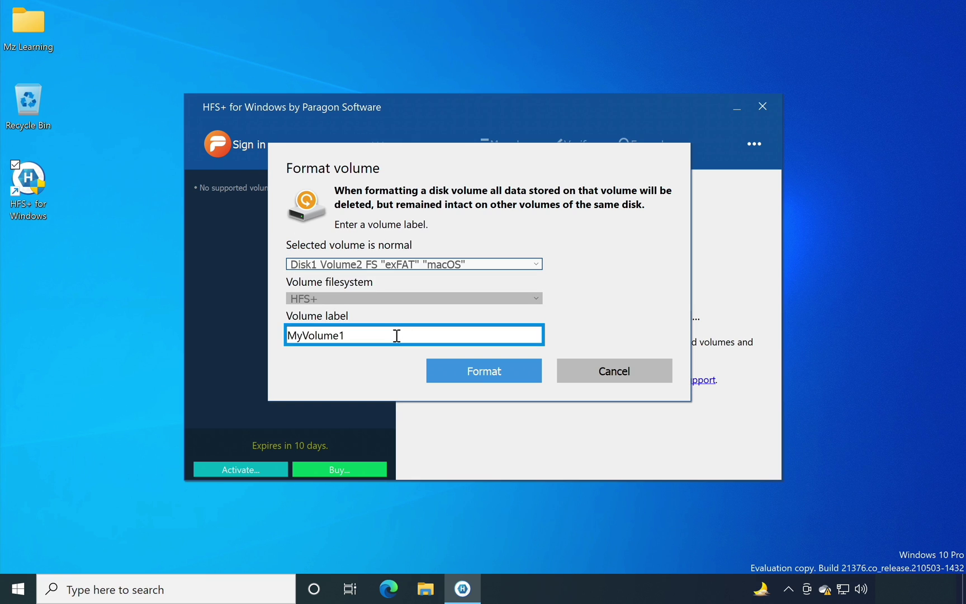
drag(395, 335, 294, 329)
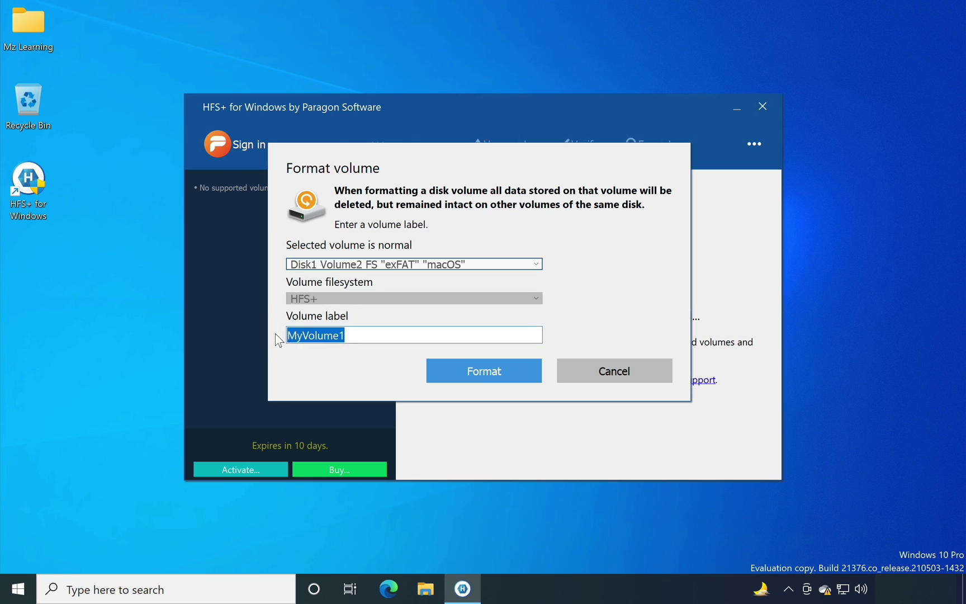
text(MACOS BIG S)
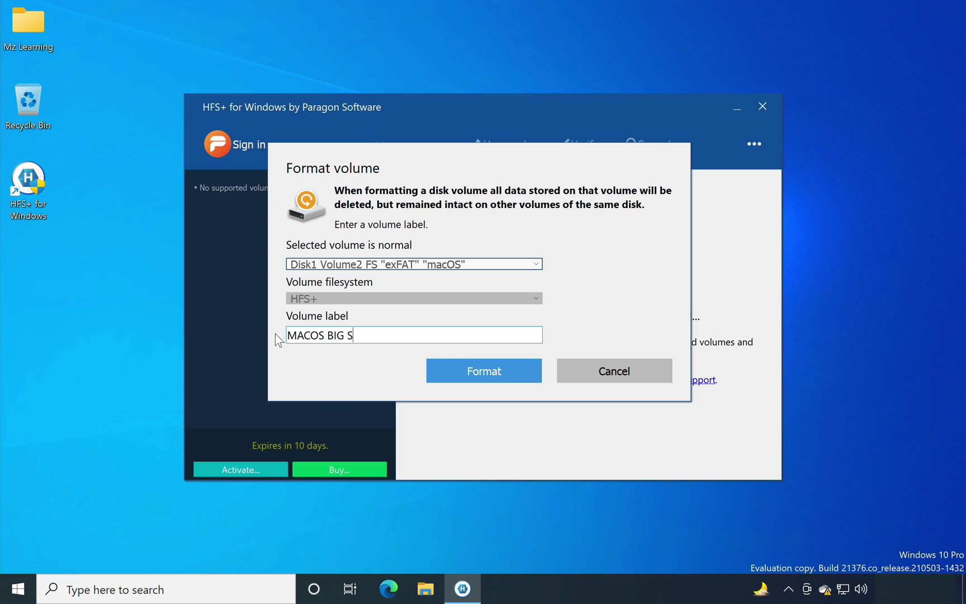
click(484, 374)
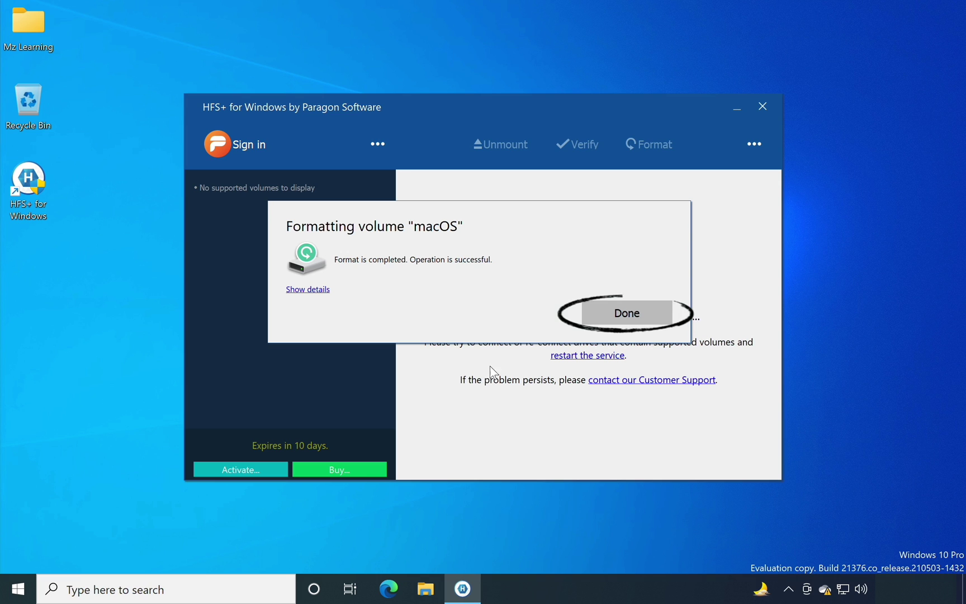
click(595, 323)
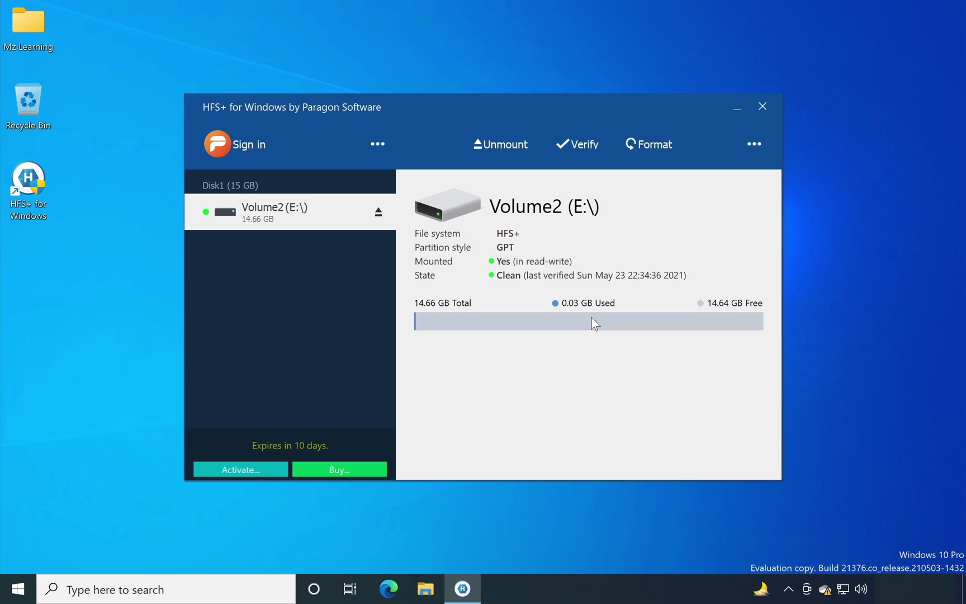
Open the formatted Volume2 (E:) in File Explorer, and open the desktop's Mz Learning folder in its own window
click(751, 148)
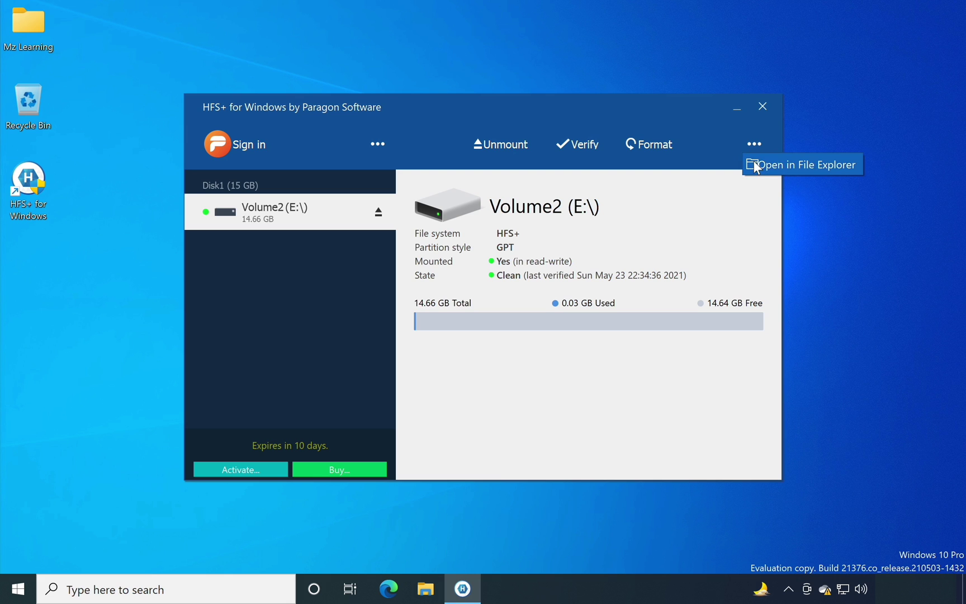
click(811, 173)
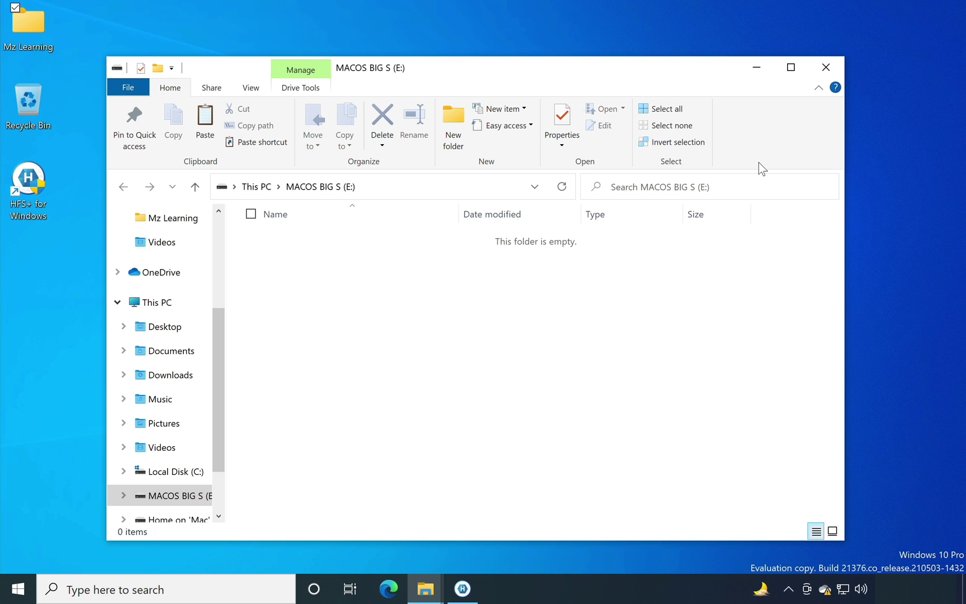
double_click(27, 36)
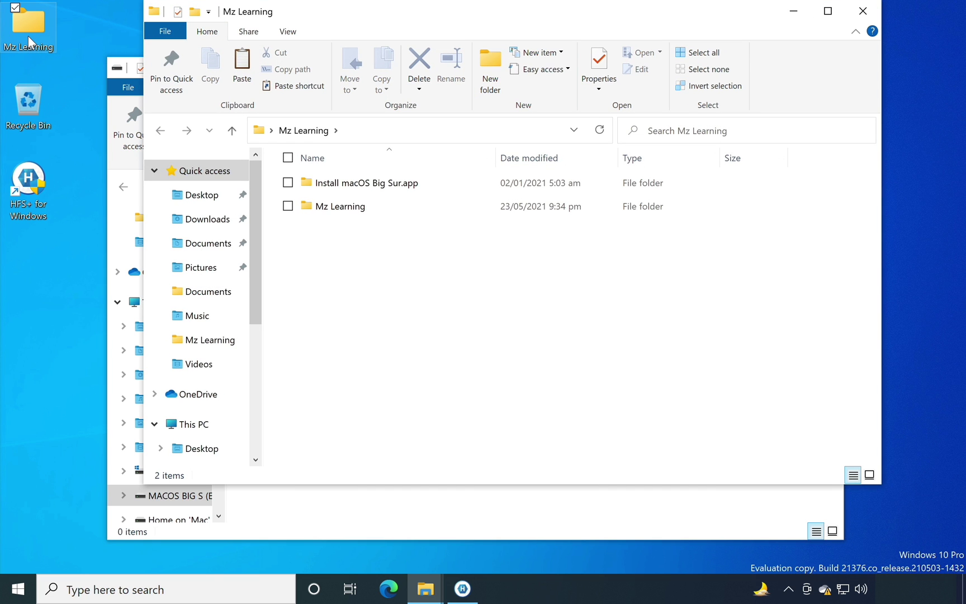
drag(300, 11, 270, 48)
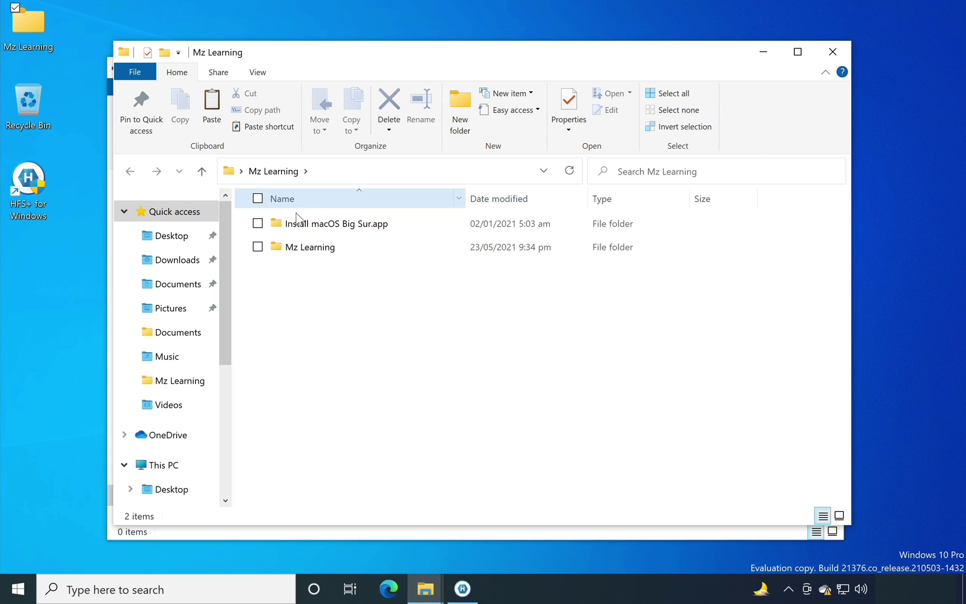
Copy the Install macOS Big Sur.app folder from Mz Learning to the MACOS BIG S (E:) drive and expand the transfer details
mouse_move(338, 230)
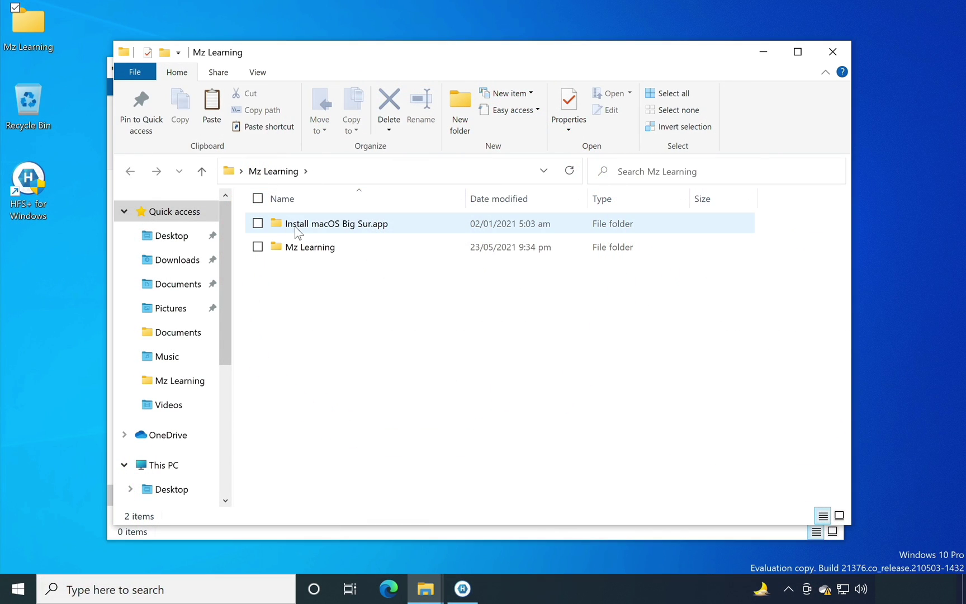
mouse_move(353, 234)
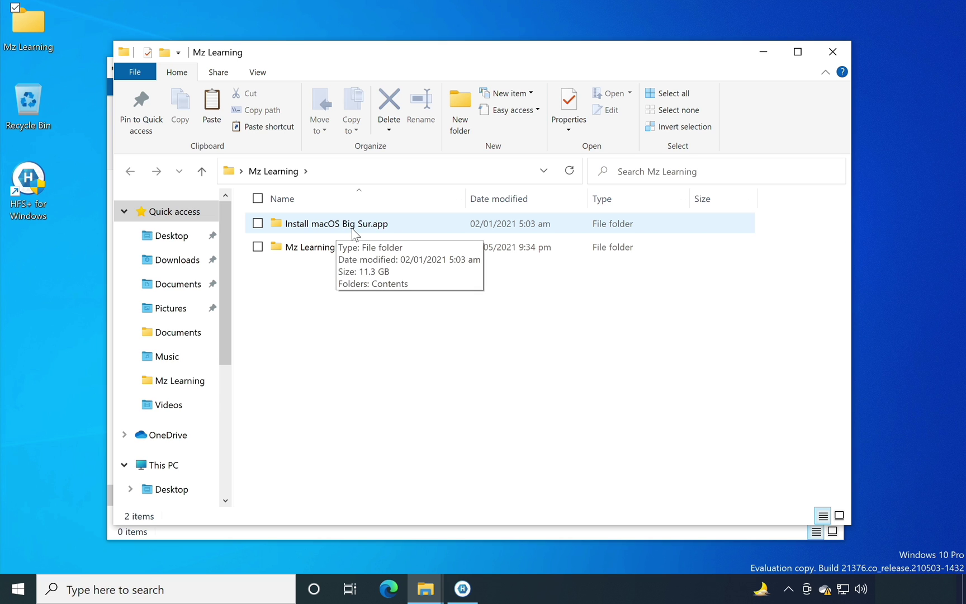
right_click(352, 228)
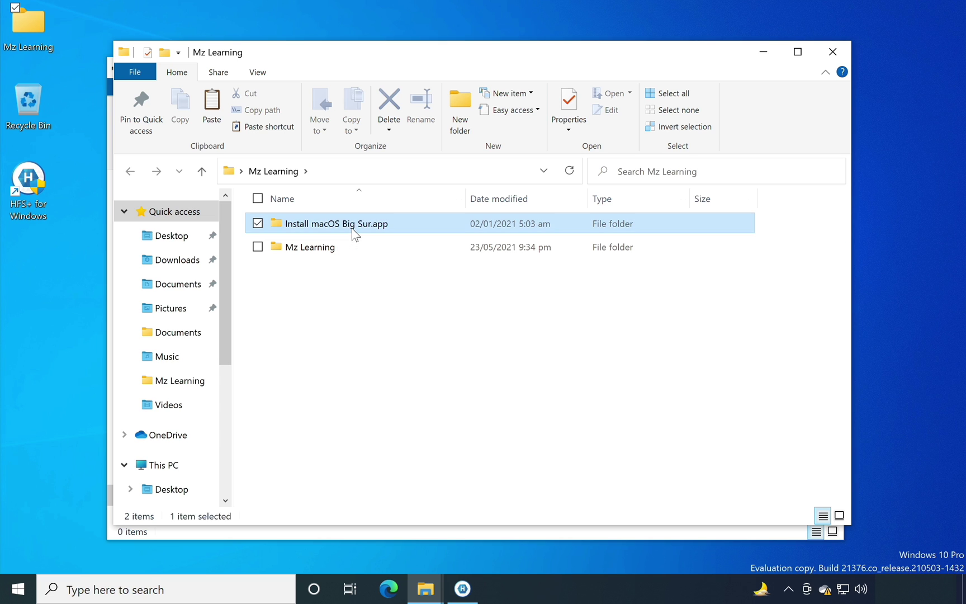
click(211, 436)
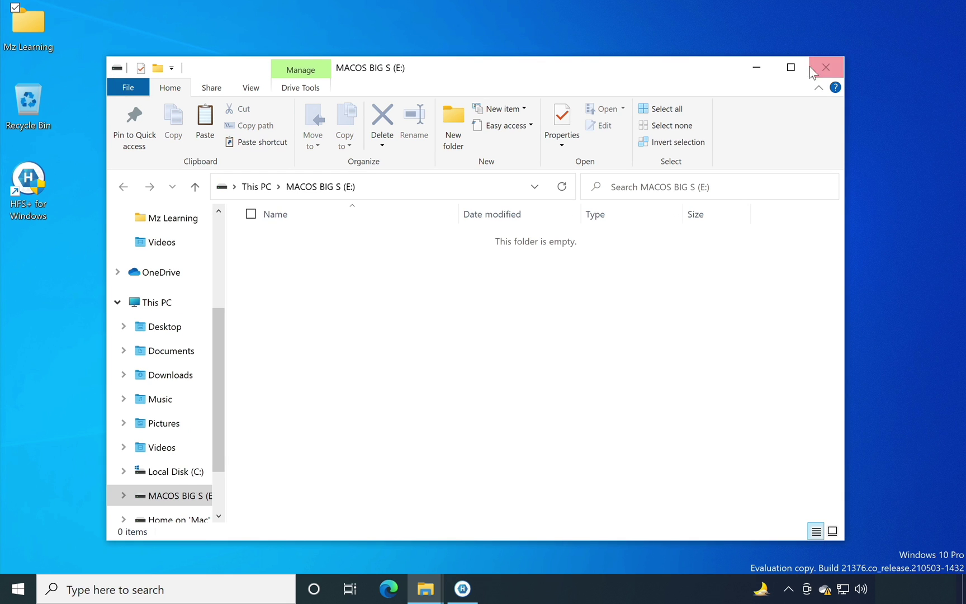
right_click(425, 283)
click(307, 388)
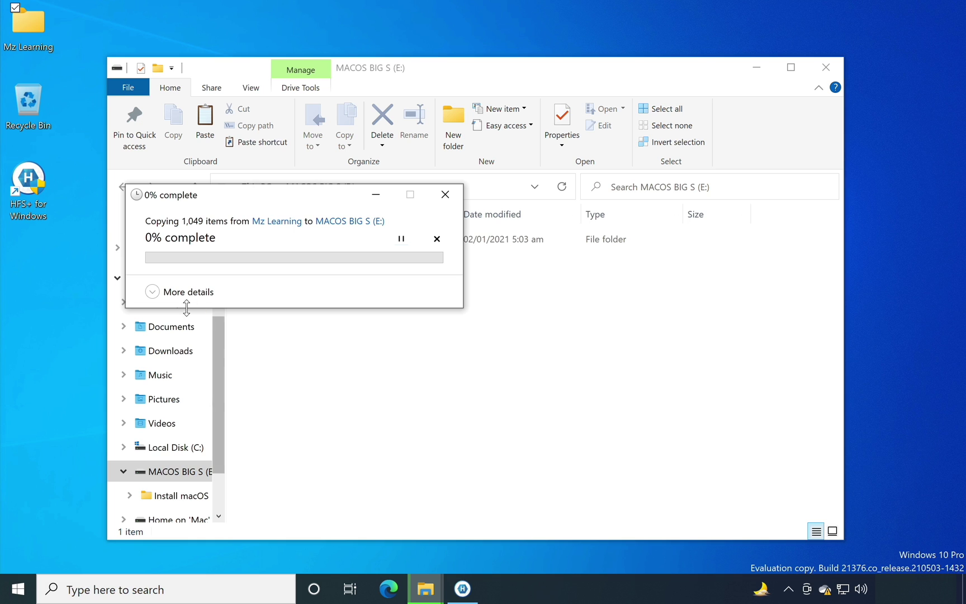
click(154, 293)
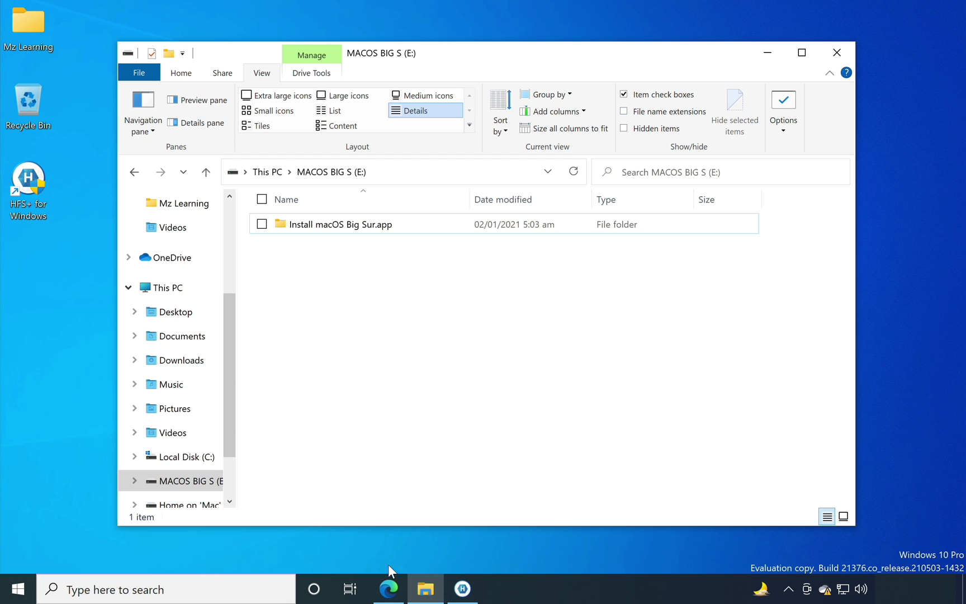
Switch to Edge and download macOS BigSur BootFiles.zip from Google Drive despite the missing virus scan, closing the browser when done
click(389, 588)
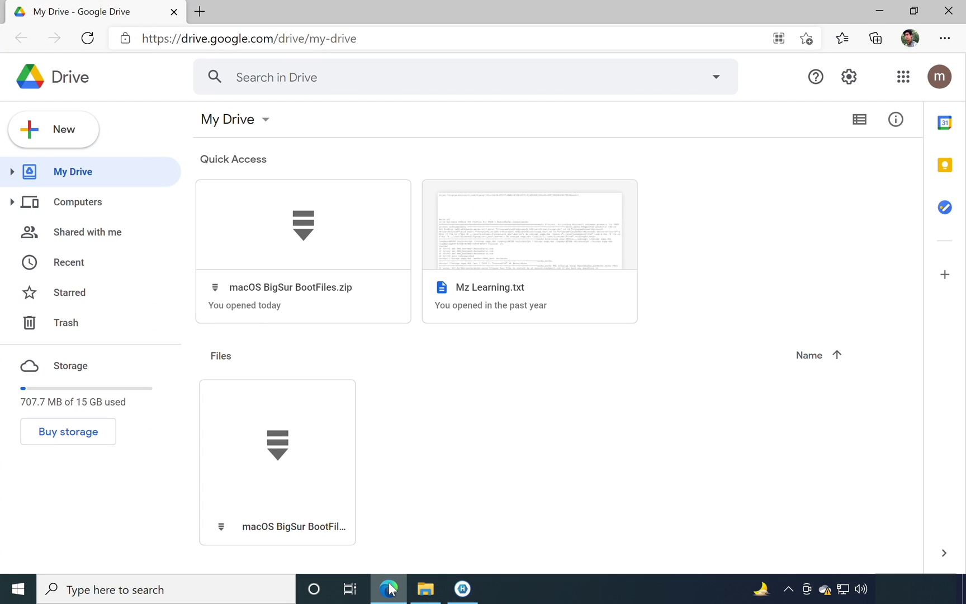
double_click(322, 253)
click(407, 267)
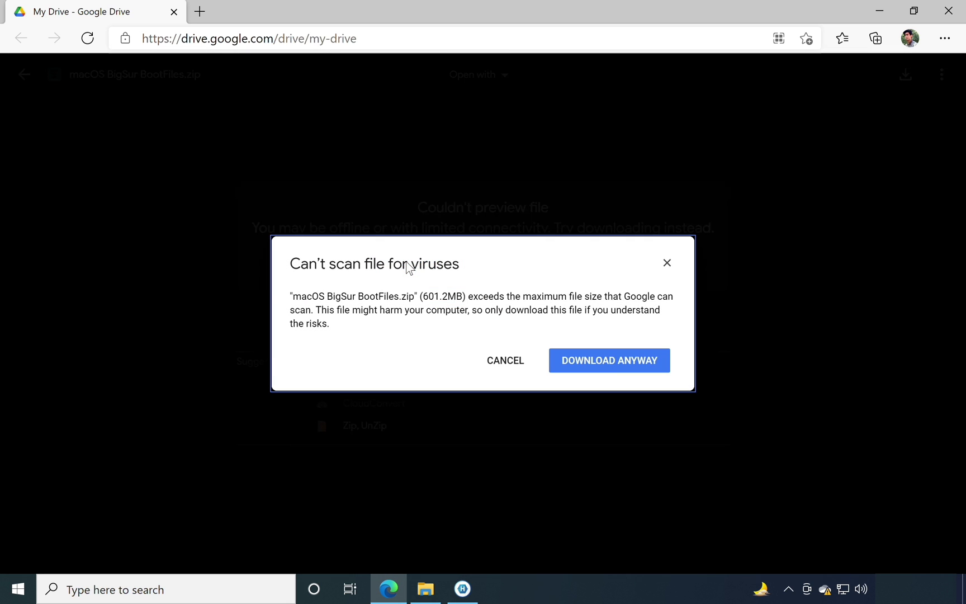
click(615, 369)
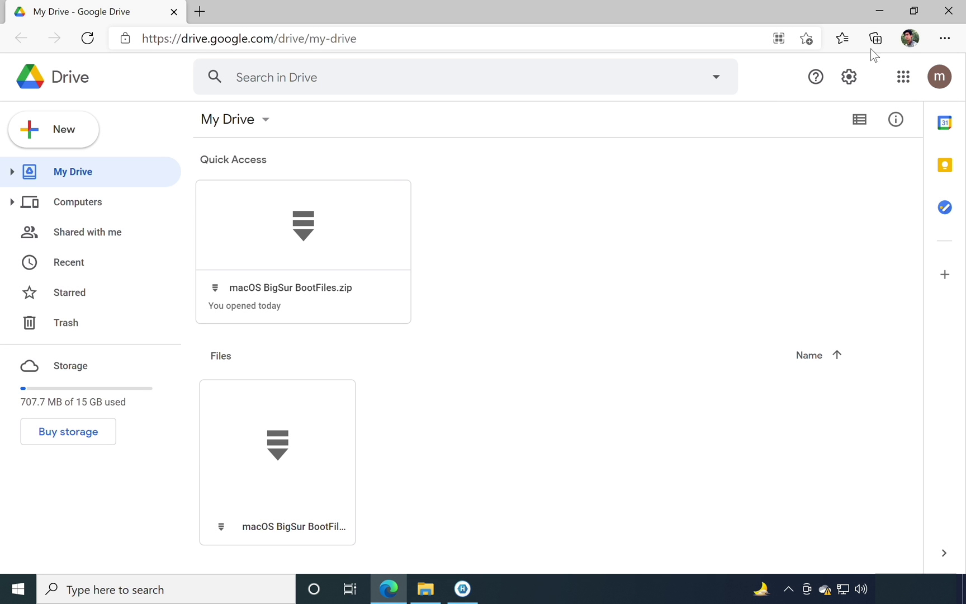
click(941, 16)
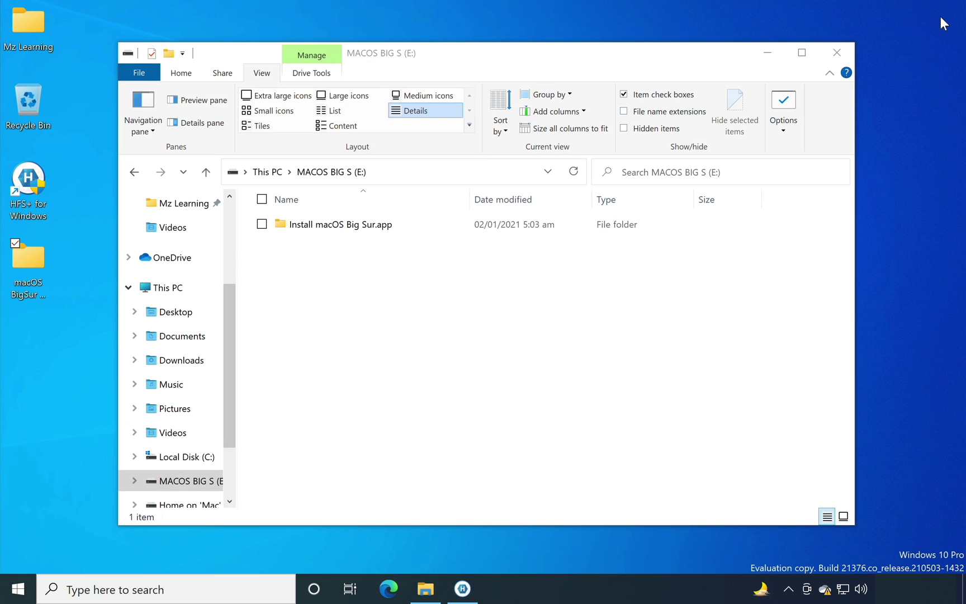
Show hidden items in the desktop's macOS BigSur BootFiles folder and select the BaseSystem folder
double_click(41, 257)
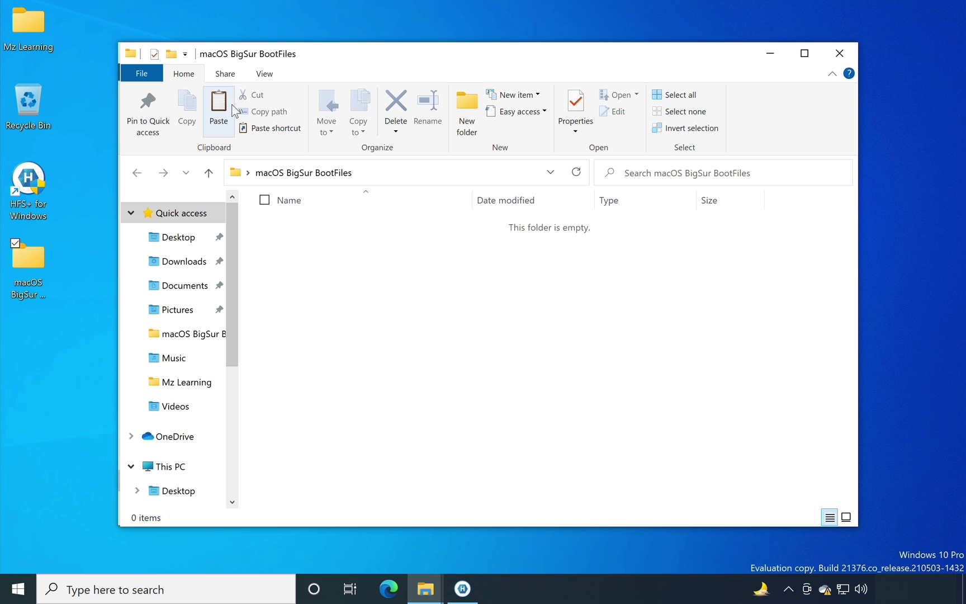
click(265, 75)
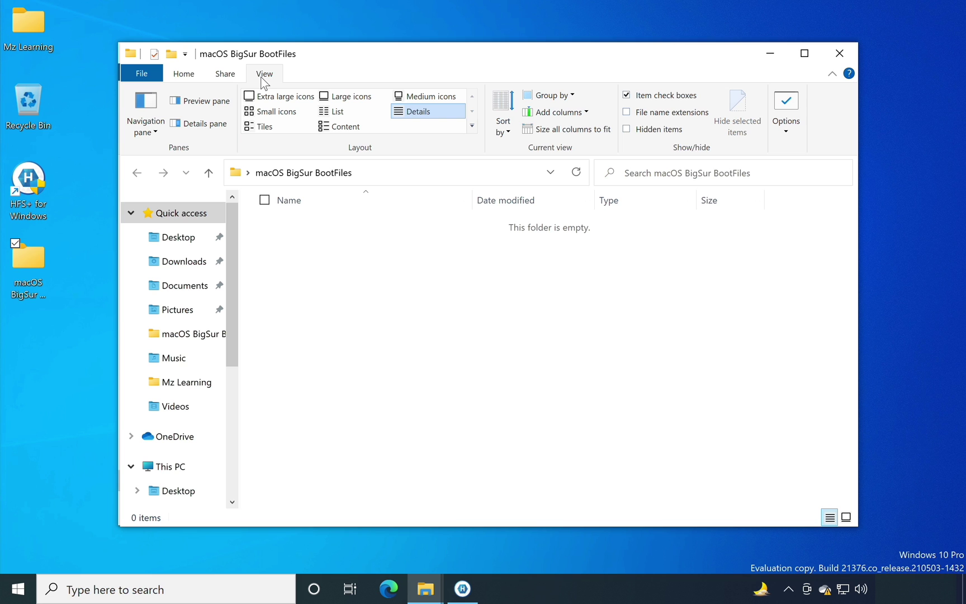
click(627, 130)
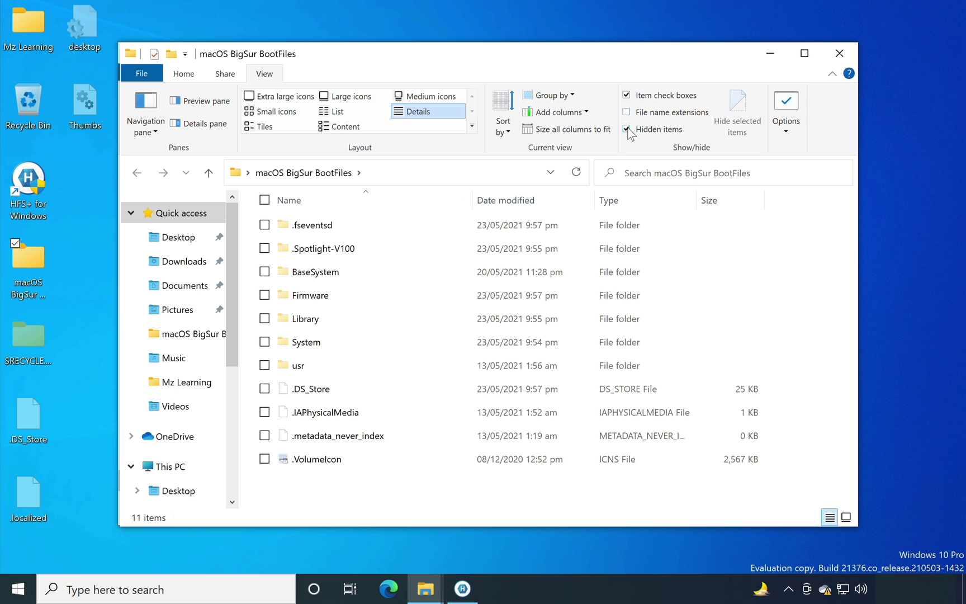
click(340, 278)
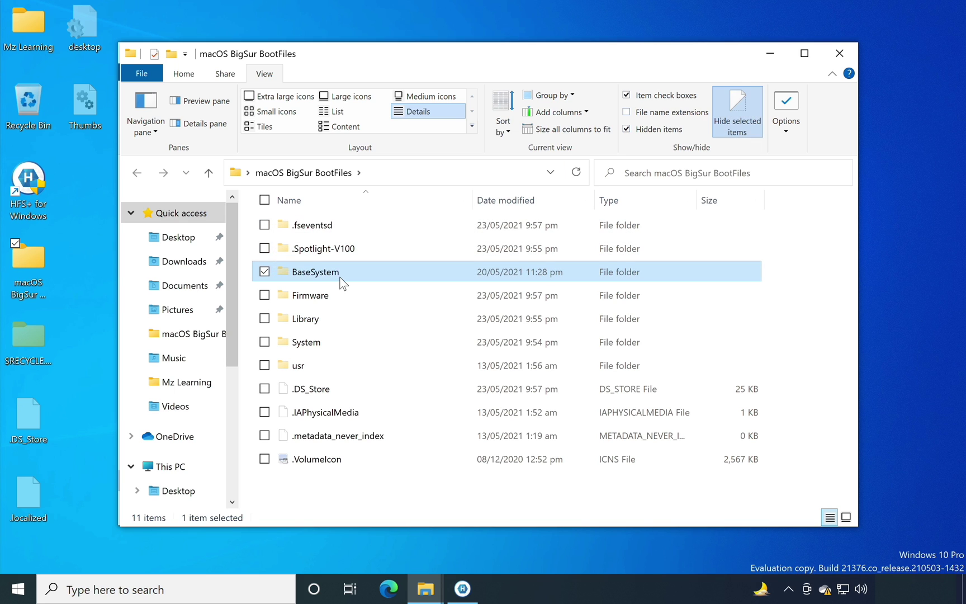
Copy all items from the macOS BigSur BootFiles folder to the MACOS BIG S (E:) drive and turn off the display of hidden items
key(ctrl+a)
right_click(340, 276)
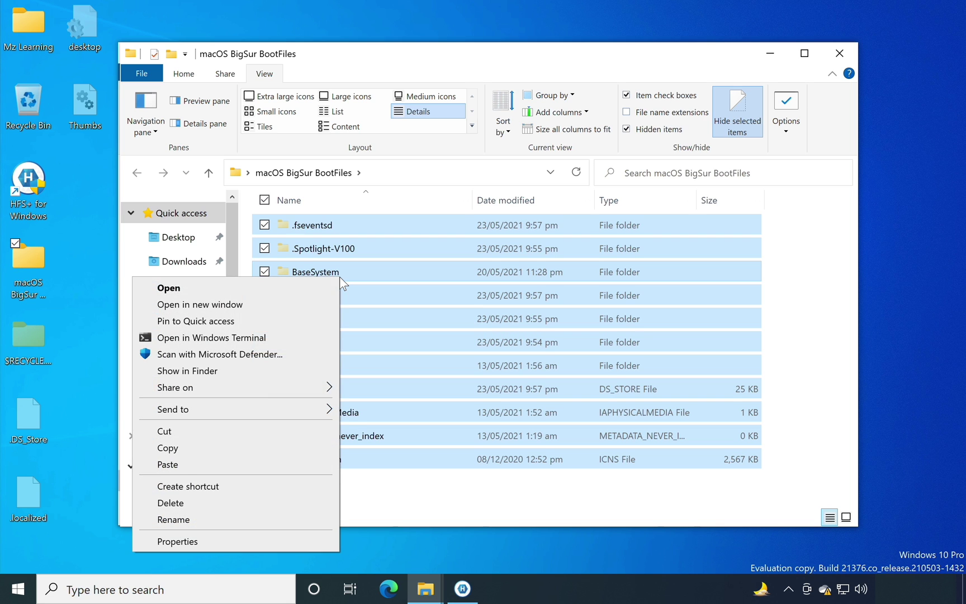
click(230, 446)
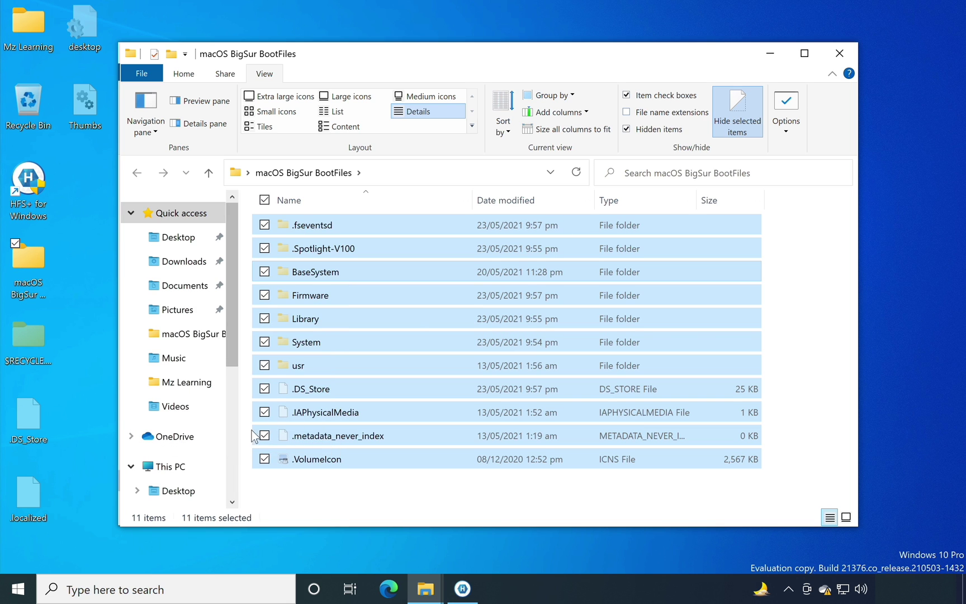
click(839, 56)
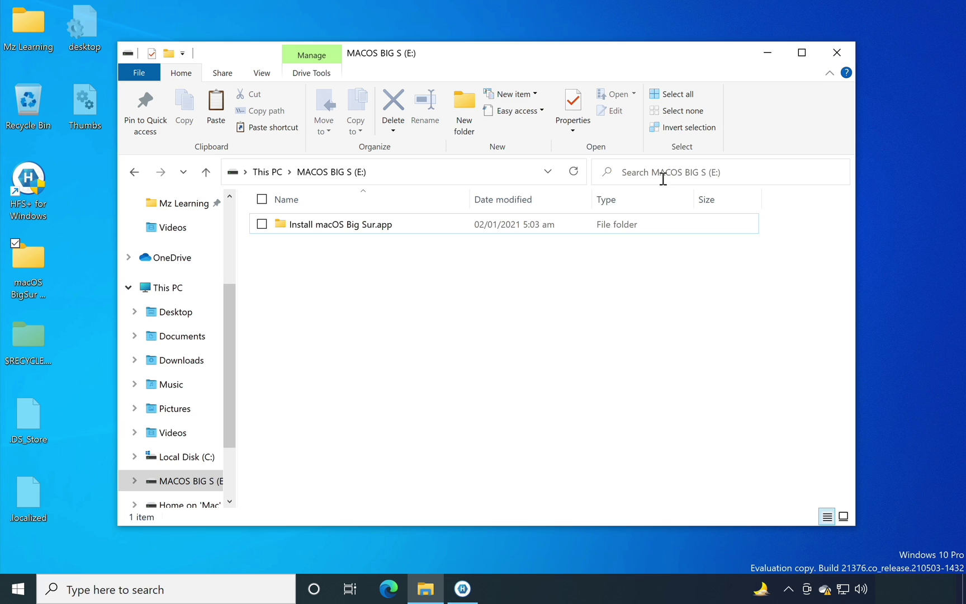
right_click(411, 291)
click(318, 395)
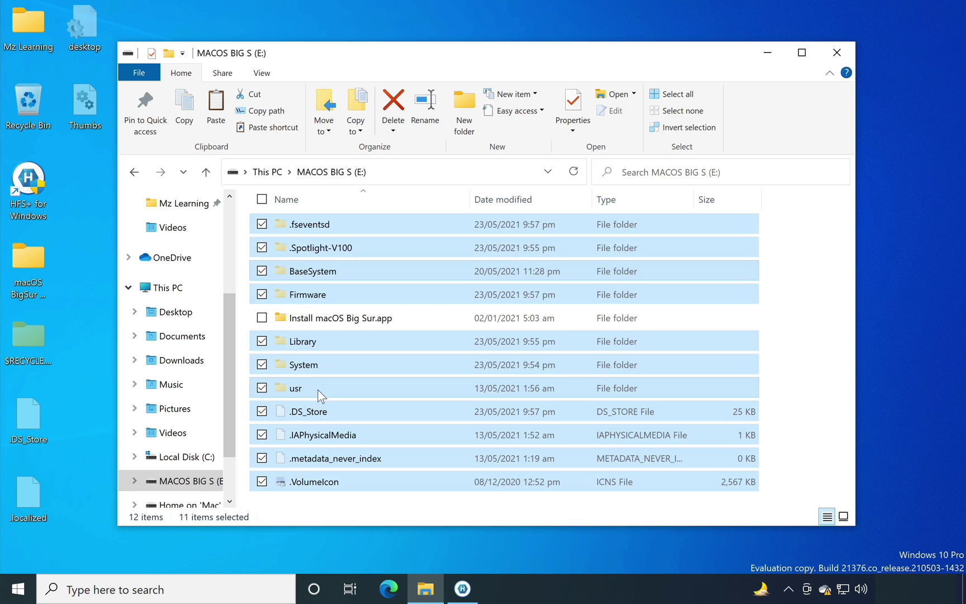
click(264, 74)
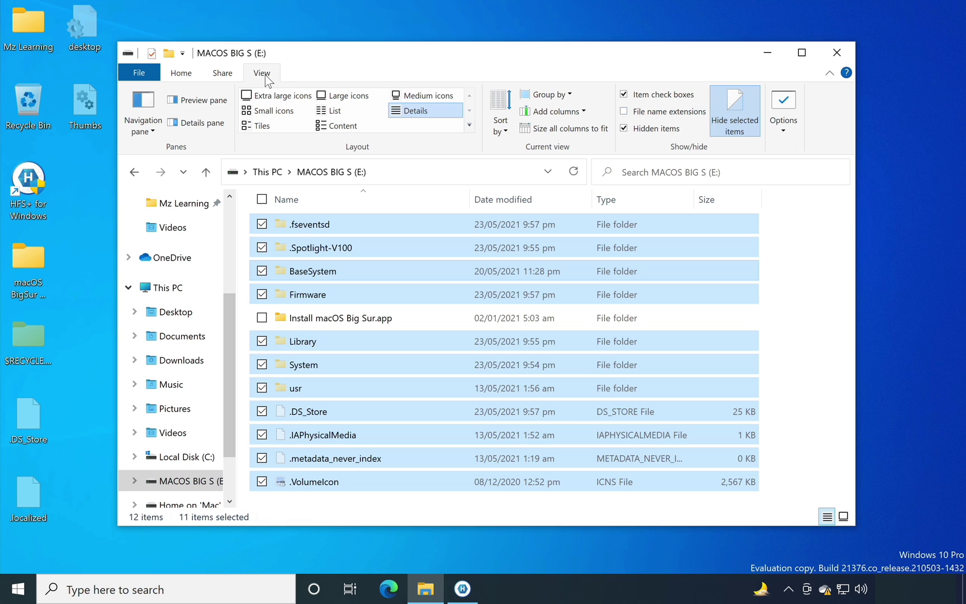
click(624, 128)
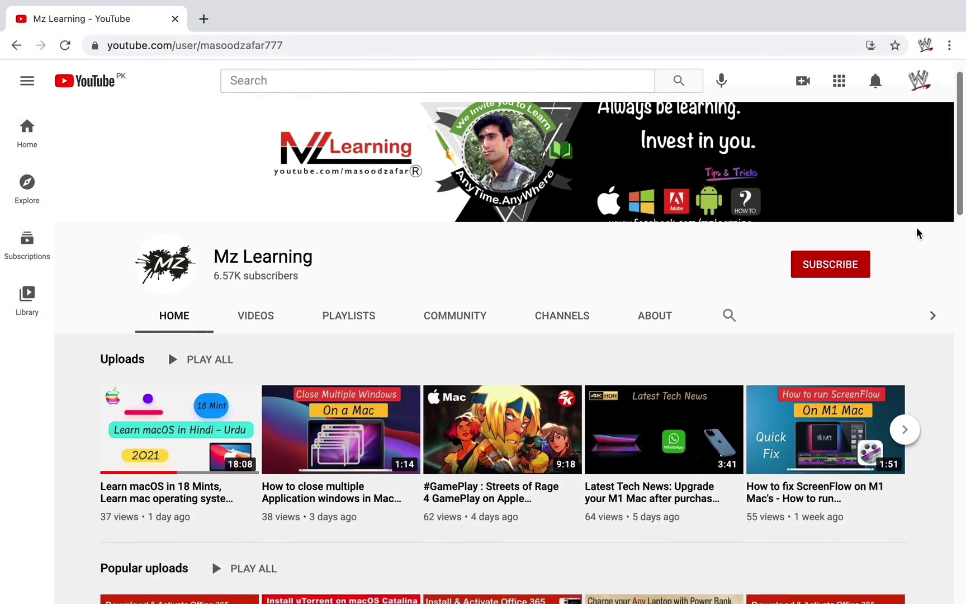
Switch to Chrome, subscribe to the Mz Learning YouTube channel and set its notifications to All
scroll(917, 234, up, 1)
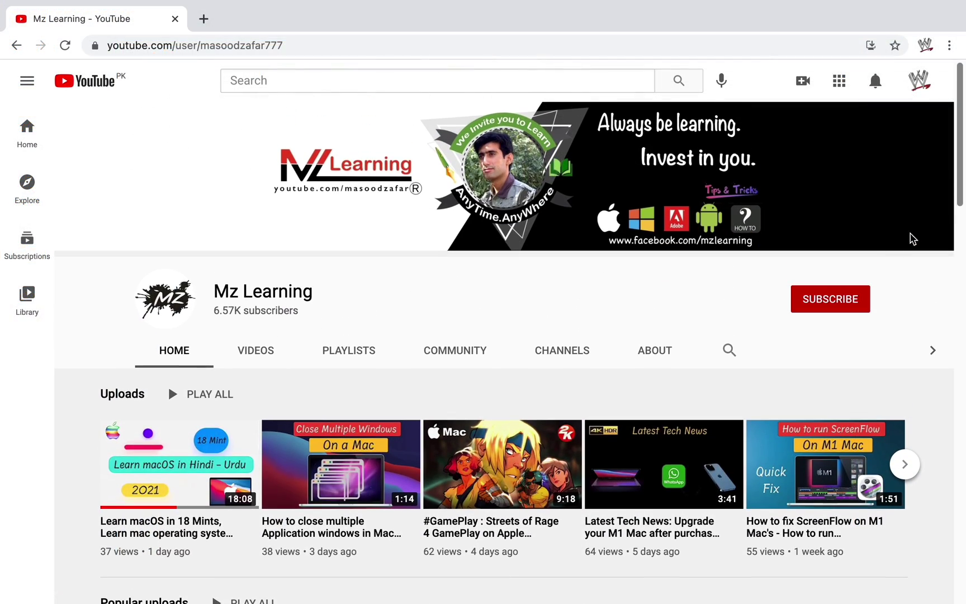
click(832, 302)
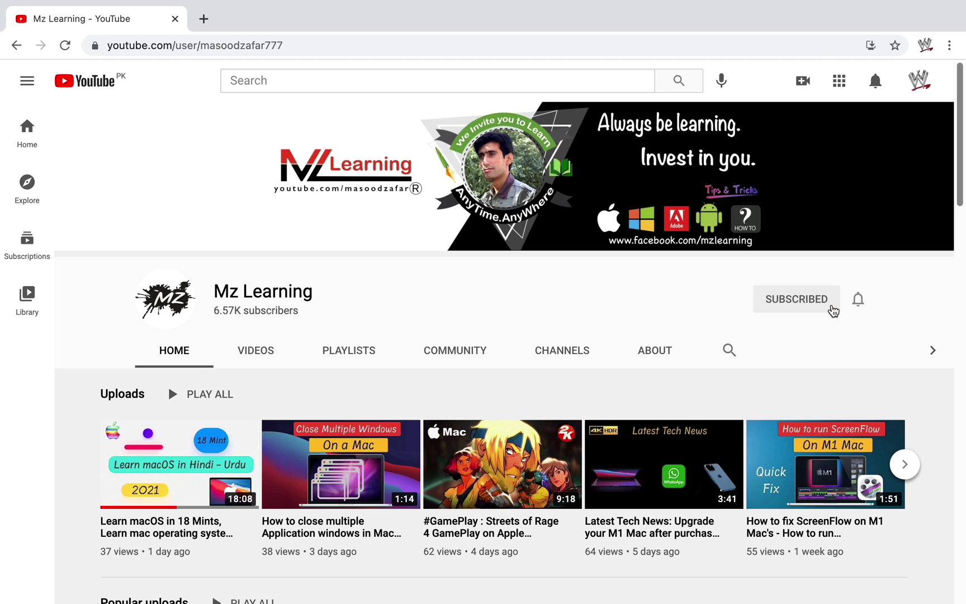
click(858, 301)
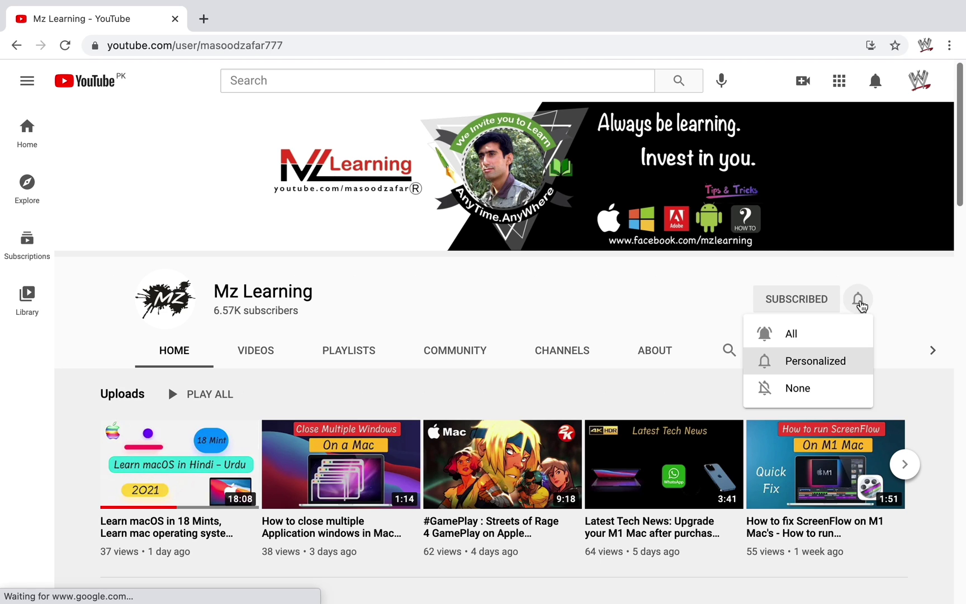
click(843, 335)
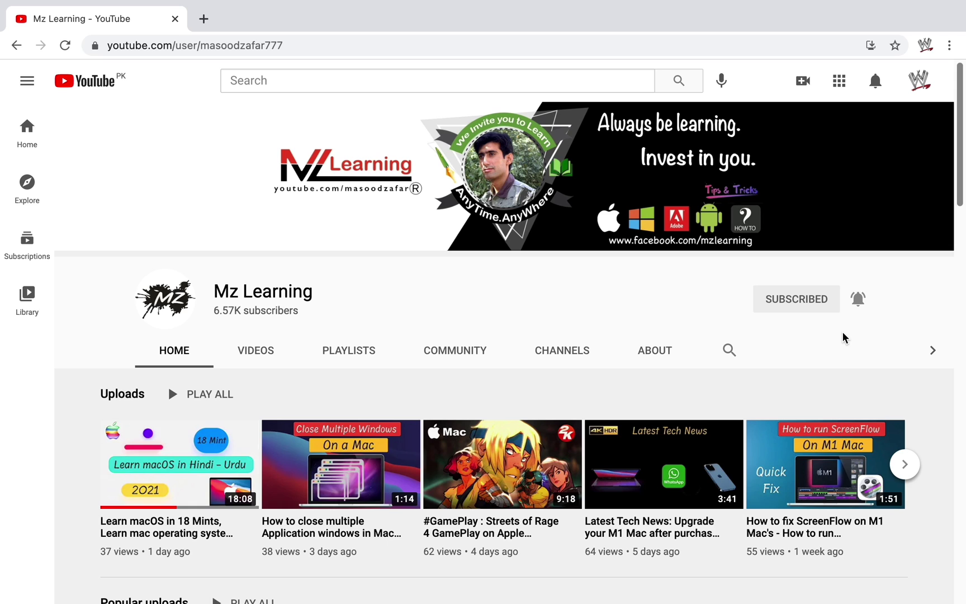